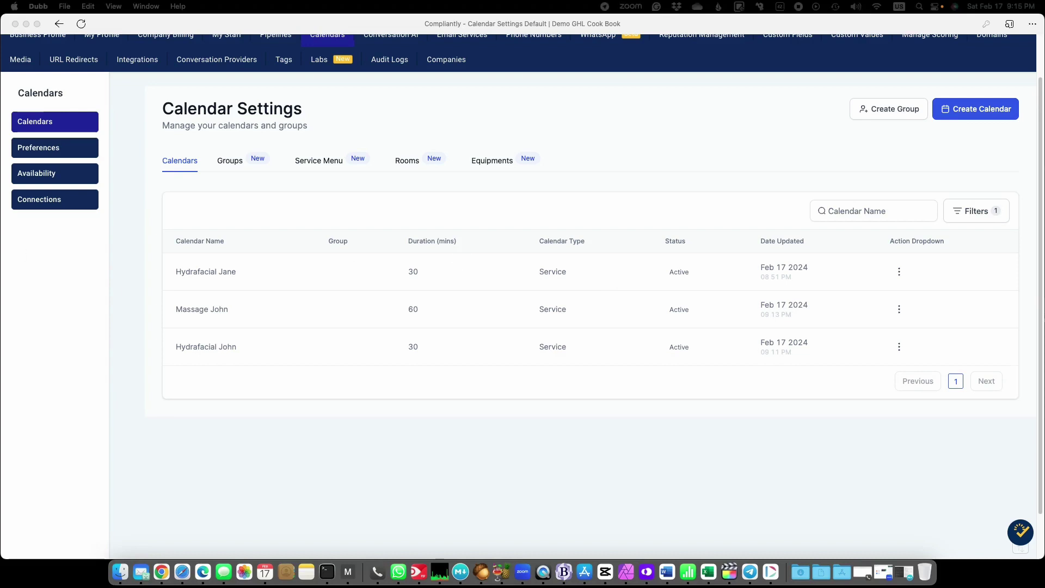
- Go back from the calendar view and reopen Calendar Settings through the account Settings area
{"action": "scroll", "coordinate": [512, 215], "scroll_direction": "up", "scroll_amount": 2}
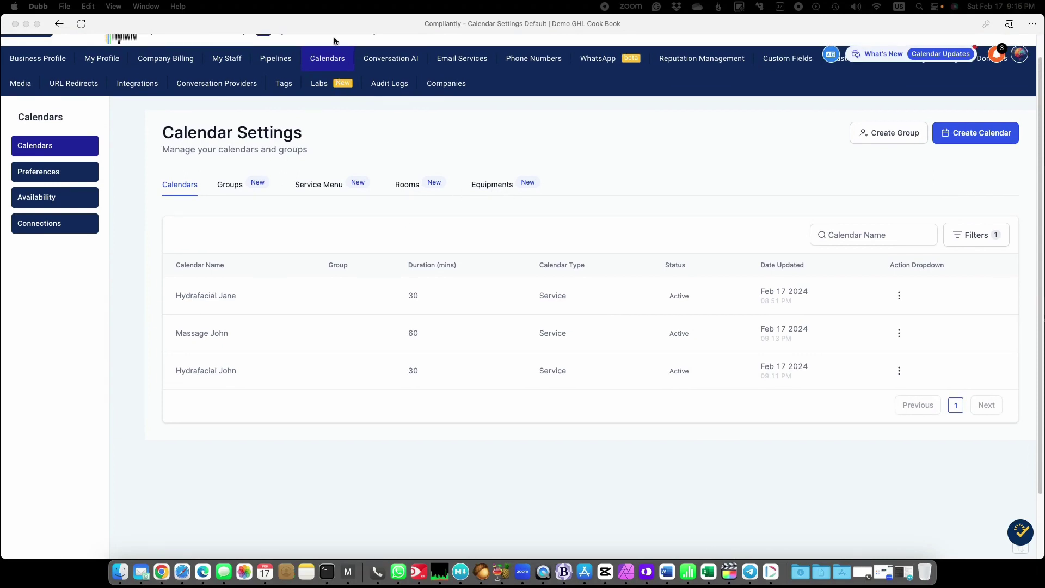
{"action": "scroll", "coordinate": [511, 181], "scroll_direction": "up", "scroll_amount": 2}
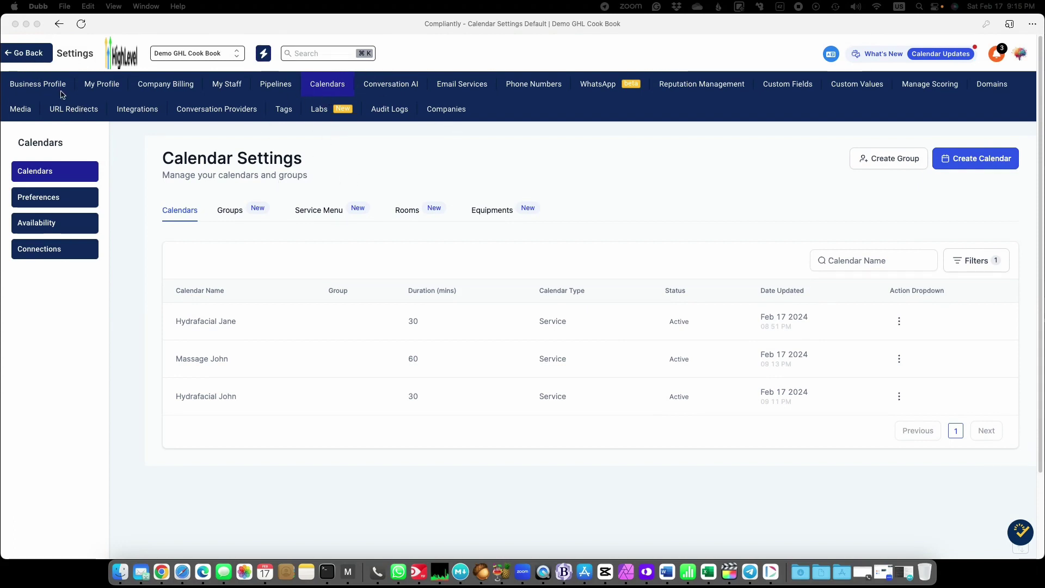
{"action": "left_click", "coordinate": [20, 52]}
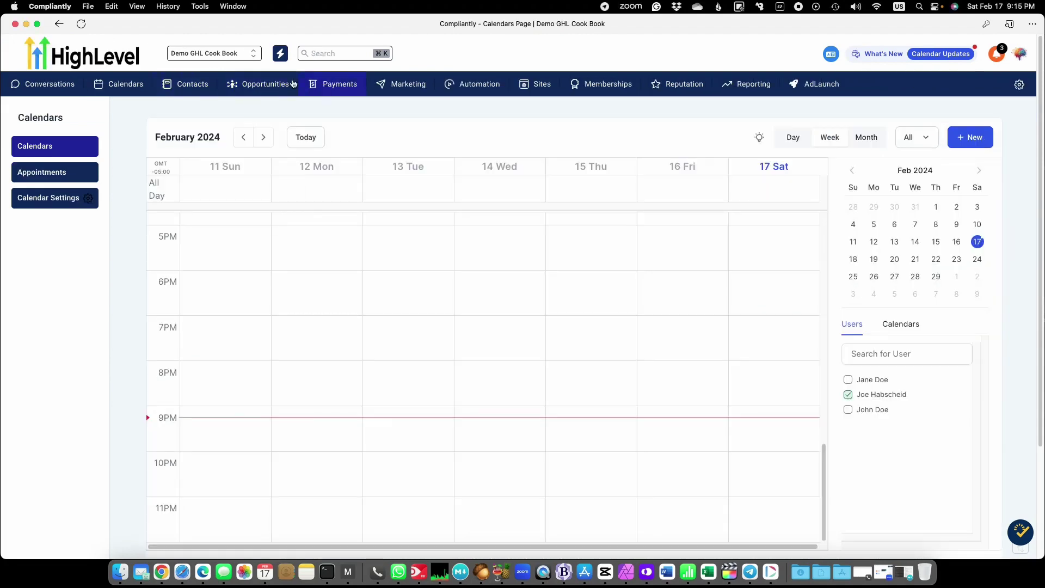
{"action": "left_click", "coordinate": [44, 201]}
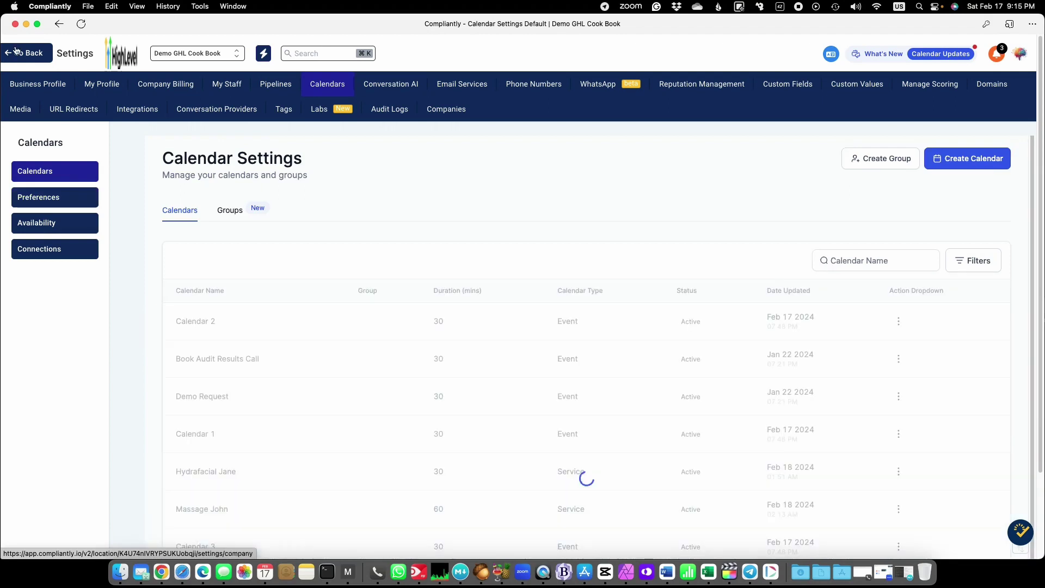
{"action": "left_click", "coordinate": [21, 53]}
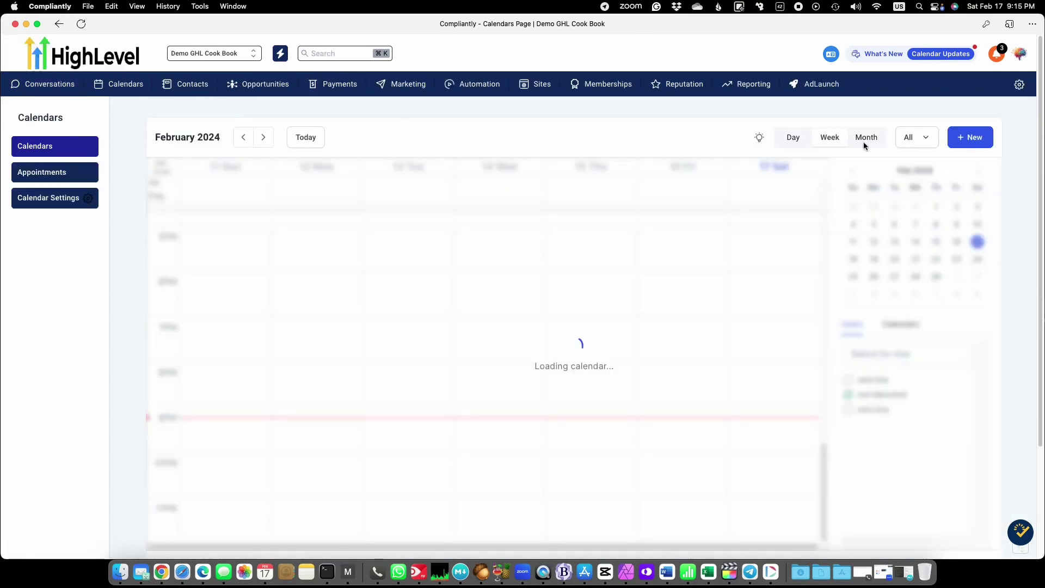
{"action": "left_click", "coordinate": [1019, 85]}
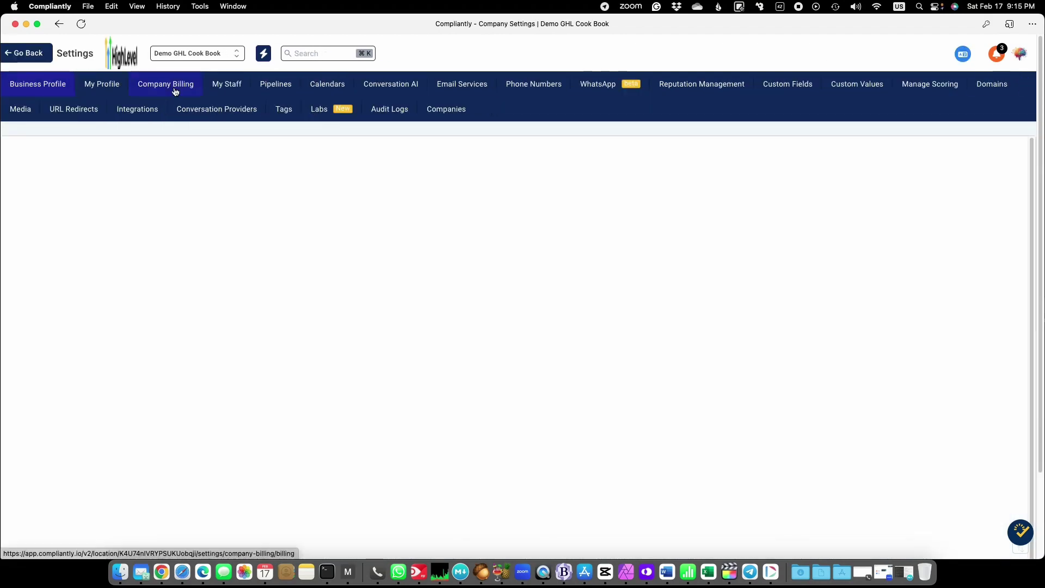
{"action": "left_click", "coordinate": [321, 84]}
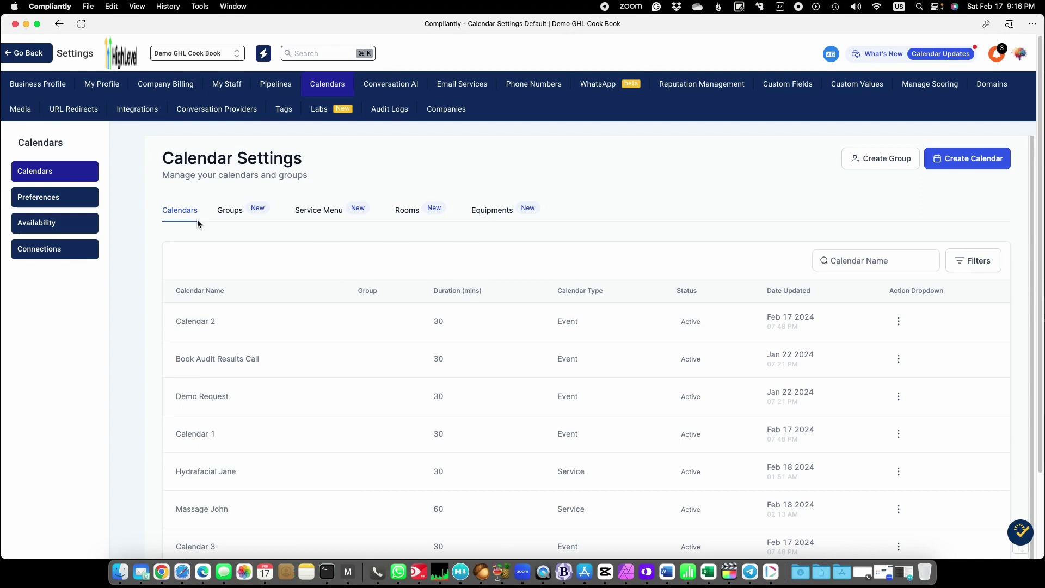
- Filter the calendar list by Calendar Type to show only Service calendars
{"action": "left_click", "coordinate": [974, 261]}
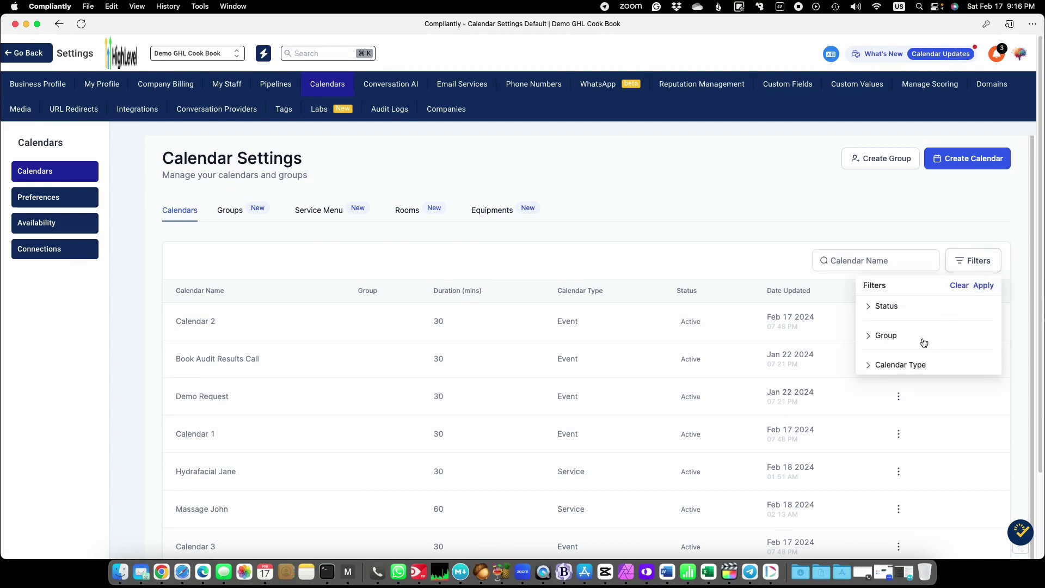
{"action": "left_click", "coordinate": [911, 364]}
{"action": "left_click", "coordinate": [907, 400]}
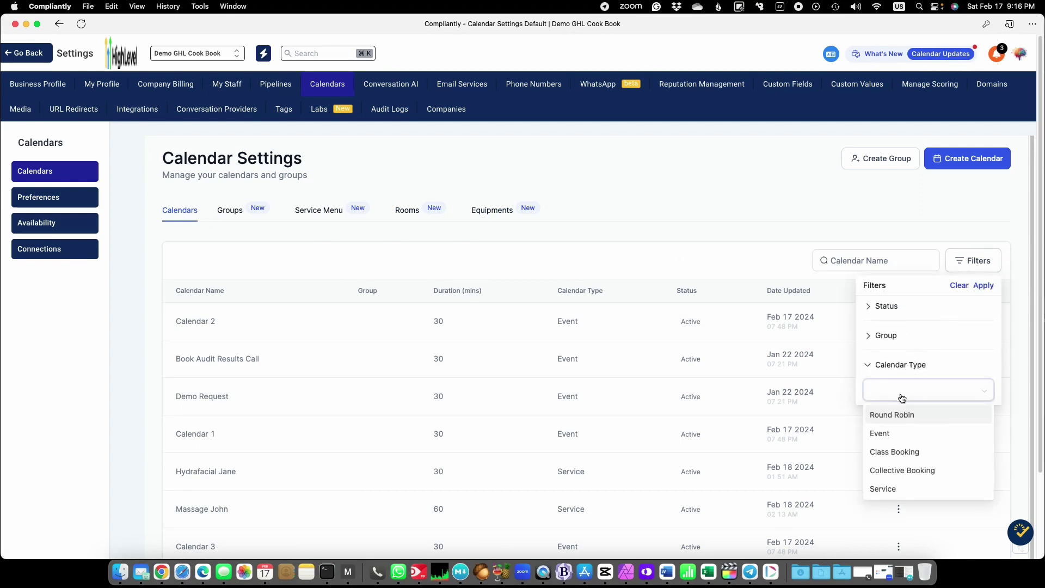
{"action": "left_click", "coordinate": [887, 488]}
{"action": "left_click", "coordinate": [983, 285]}
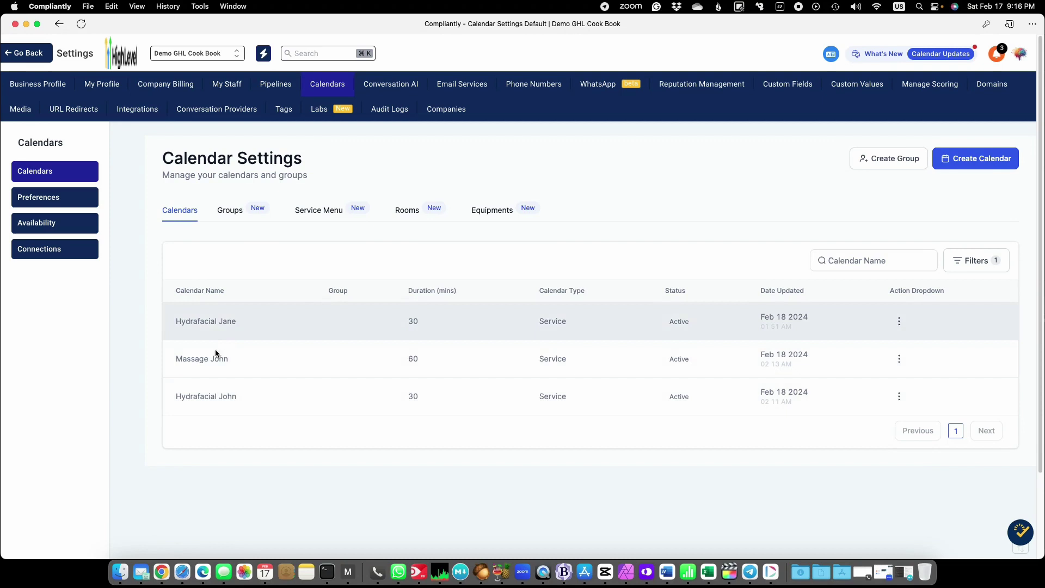
- Look over the Rooms list, then the Equipments list with Massage Table and Chari Hydra
{"action": "left_click", "coordinate": [406, 214]}
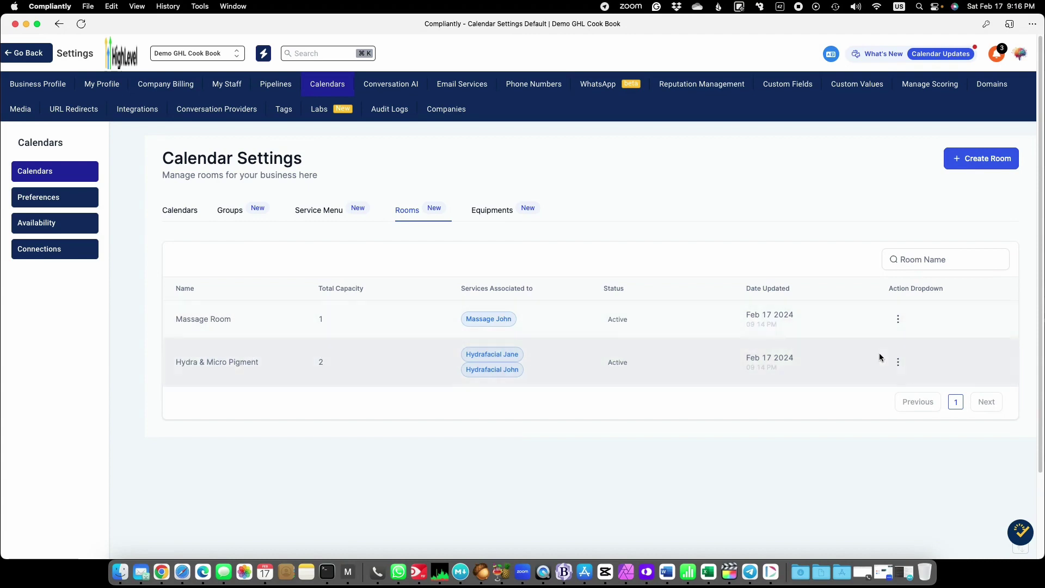
{"action": "left_click", "coordinate": [496, 213]}
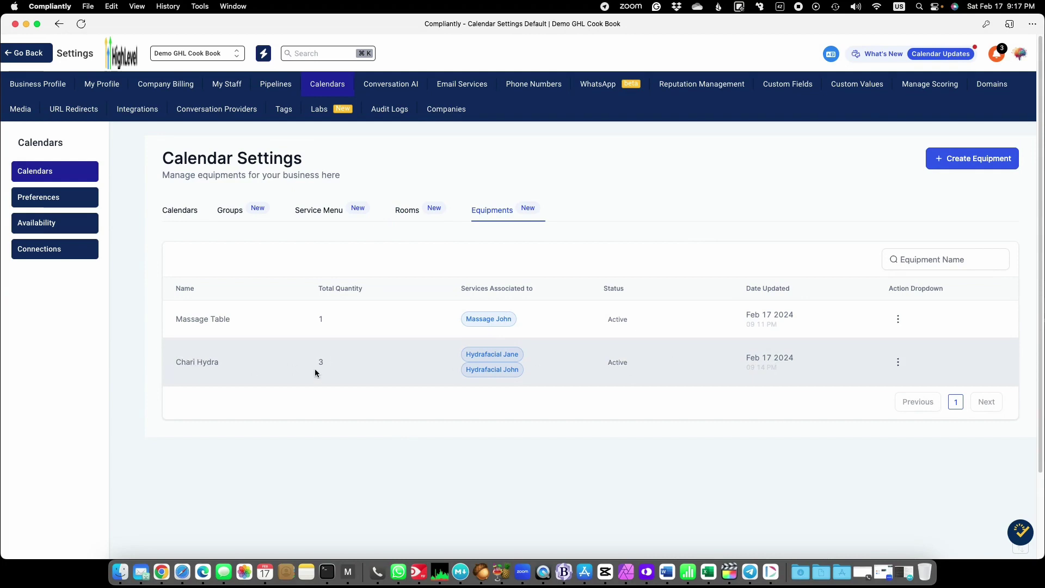
- Open Chari Hydra's equipment editor, inspect its quantity fields, and close it unchanged
{"action": "left_click", "coordinate": [898, 362]}
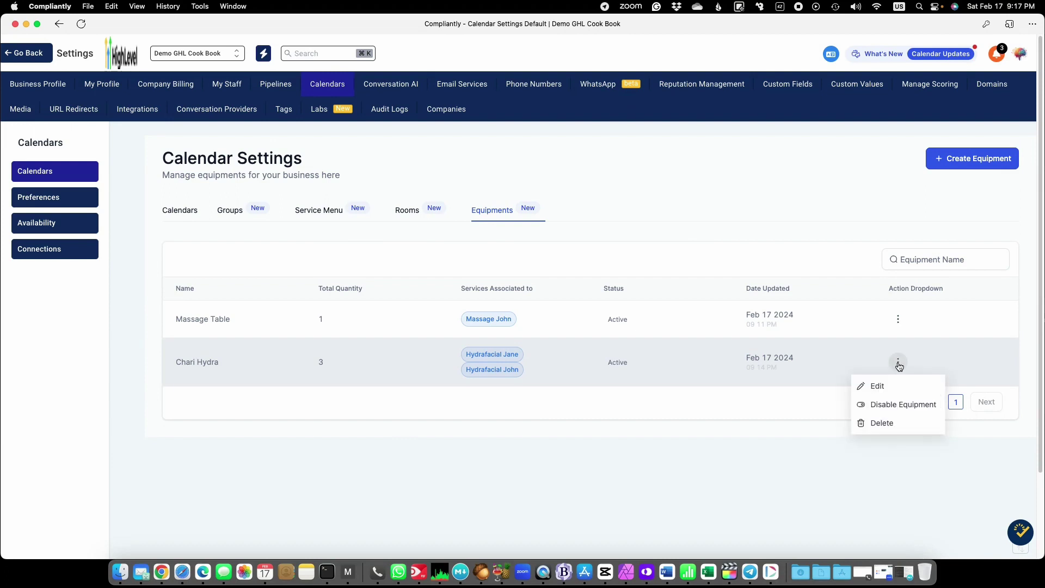
{"action": "left_click", "coordinate": [881, 386]}
{"action": "left_click", "coordinate": [684, 431]}
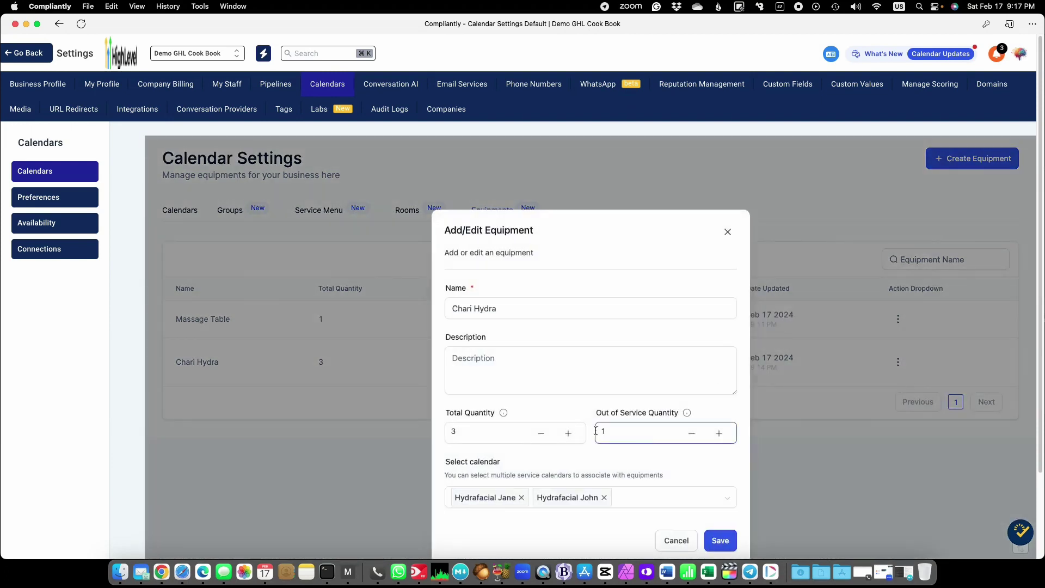
{"action": "left_click", "coordinate": [458, 435]}
{"action": "left_click", "coordinate": [620, 428]}
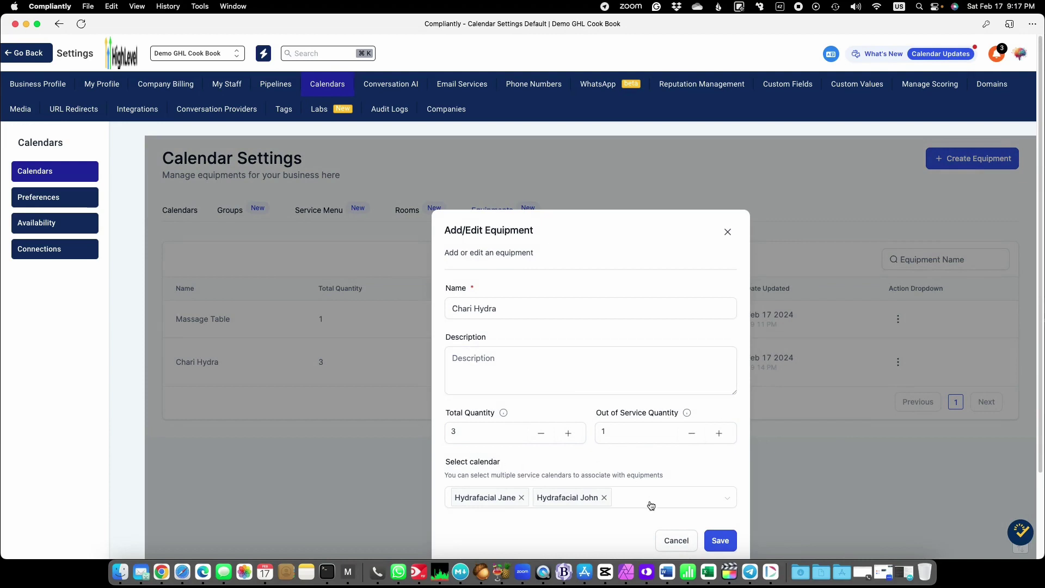
{"action": "left_click", "coordinate": [677, 542]}
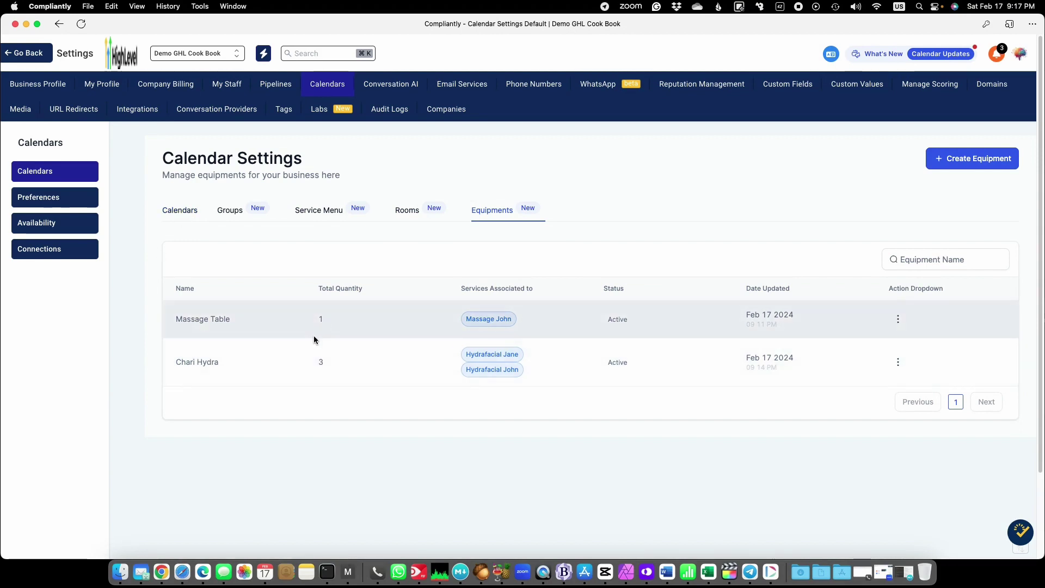
- Set Chari Hydra's Out of Service Quantity to 1 and save the equipment
{"action": "left_click", "coordinate": [898, 362]}
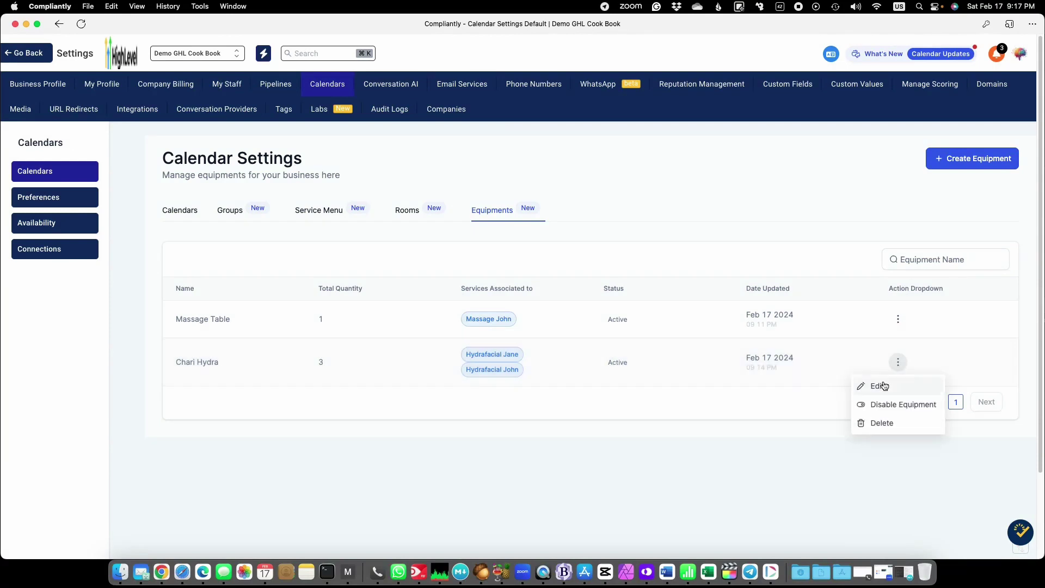
{"action": "left_click", "coordinate": [880, 385]}
{"action": "left_click", "coordinate": [455, 434]}
{"action": "left_click", "coordinate": [605, 431]}
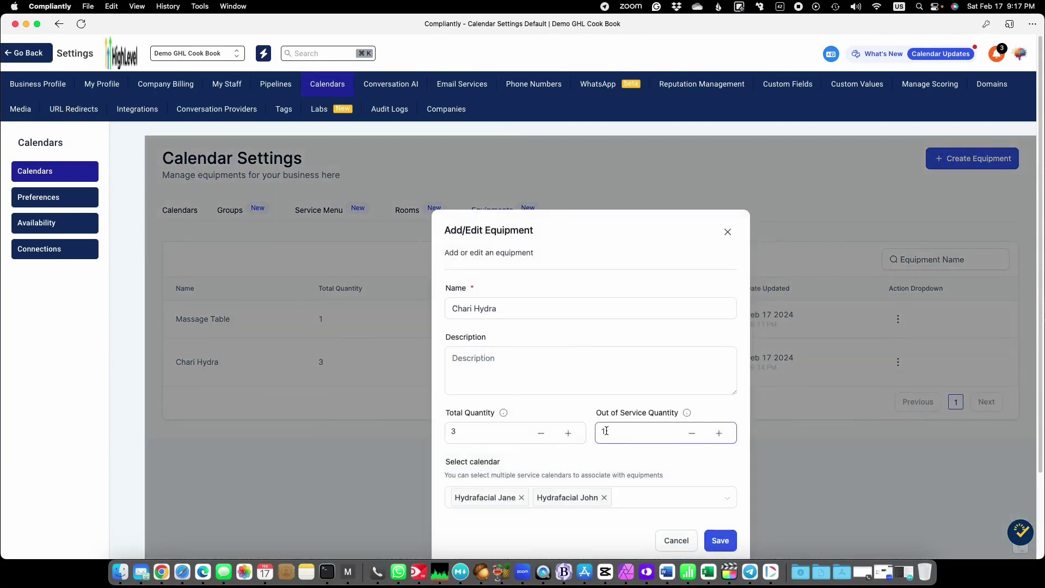
{"action": "type", "text": "1"}
{"action": "left_click", "coordinate": [472, 433]}
{"action": "left_click", "coordinate": [651, 432]}
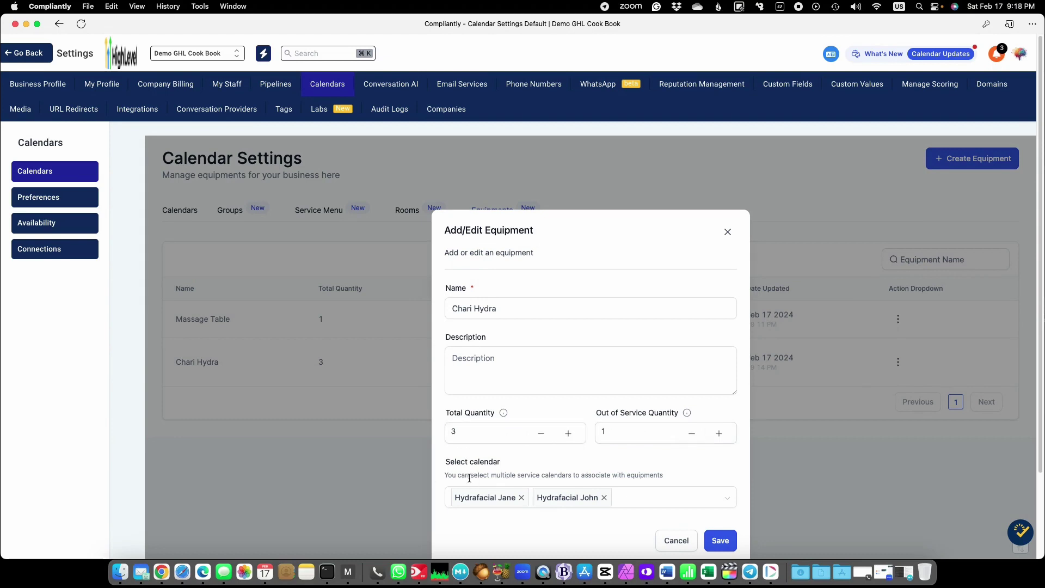
{"action": "left_click", "coordinate": [460, 432]}
{"action": "left_click", "coordinate": [610, 430]}
{"action": "left_click", "coordinate": [590, 435]}
{"action": "left_click", "coordinate": [723, 542]}
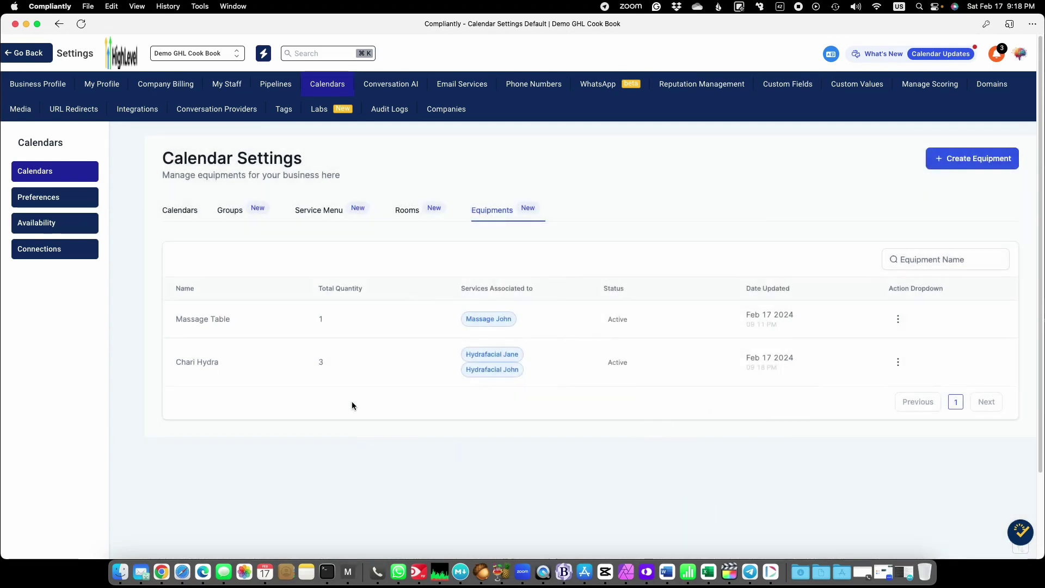
- Create room 'test' with capacity 1, linked to the Hydrafacial Jane calendar
{"action": "left_click", "coordinate": [408, 211]}
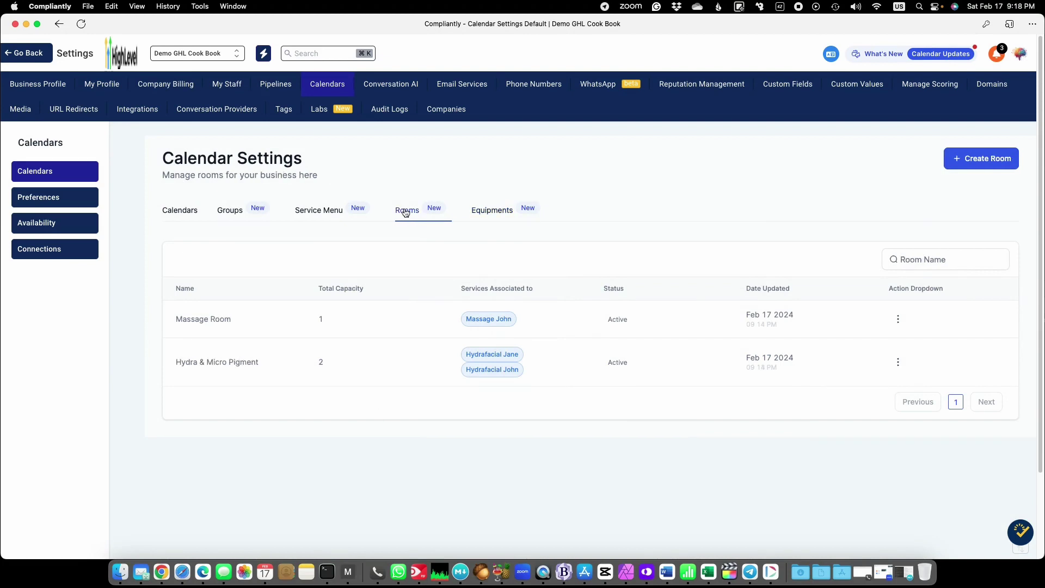
{"action": "left_click", "coordinate": [973, 161]}
{"action": "left_click", "coordinate": [524, 308]}
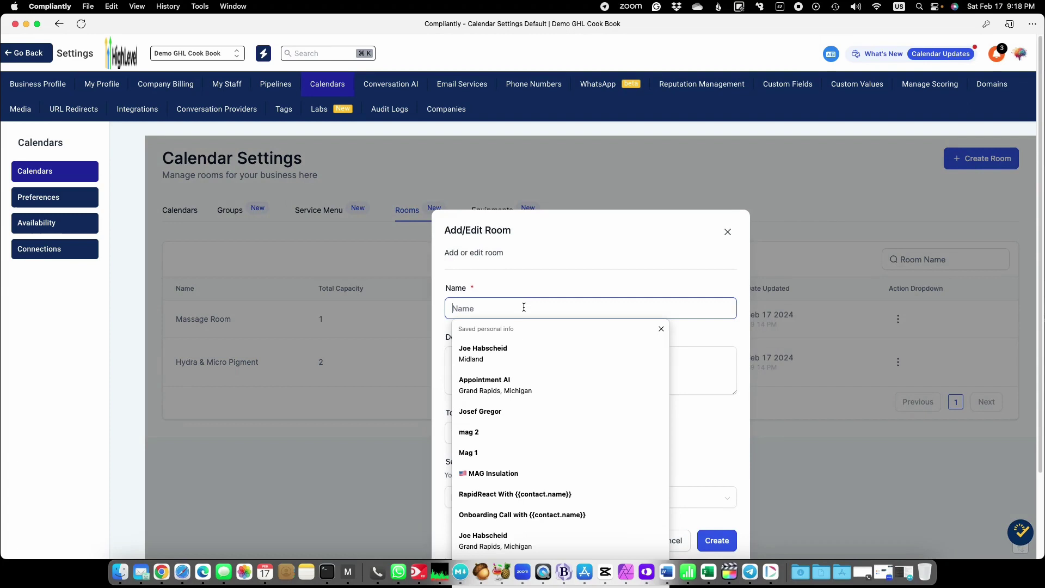
{"action": "type", "text": "test"}
{"action": "left_click", "coordinate": [578, 433]}
{"action": "left_click", "coordinate": [579, 433]}
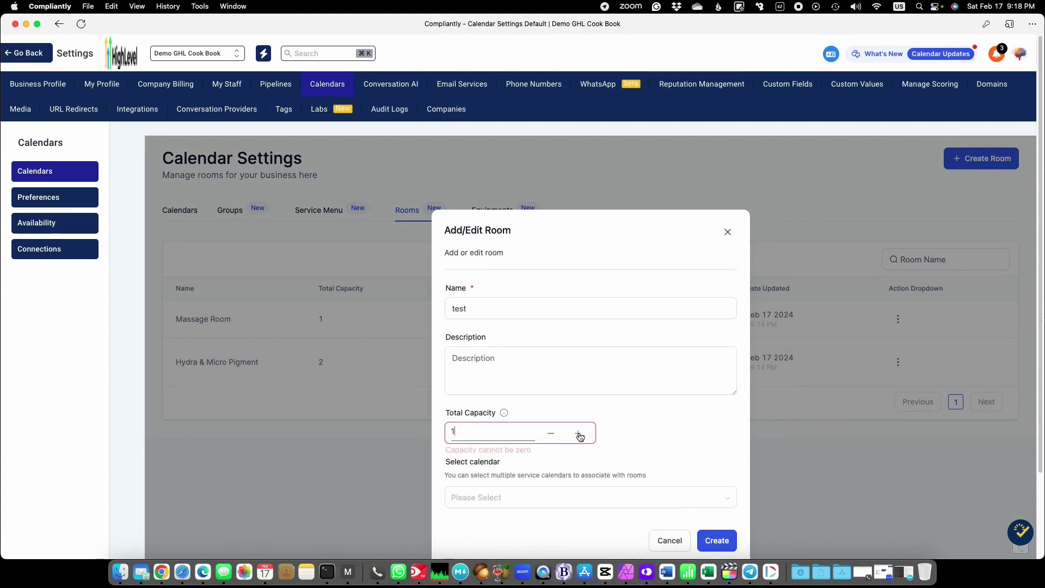
{"action": "left_click", "coordinate": [482, 496]}
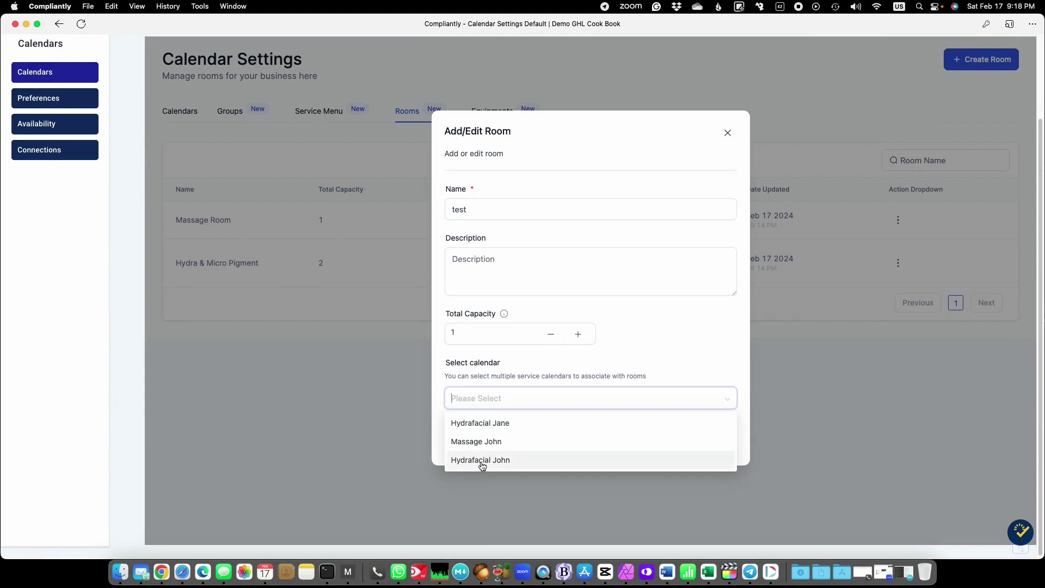
{"action": "left_click", "coordinate": [478, 424]}
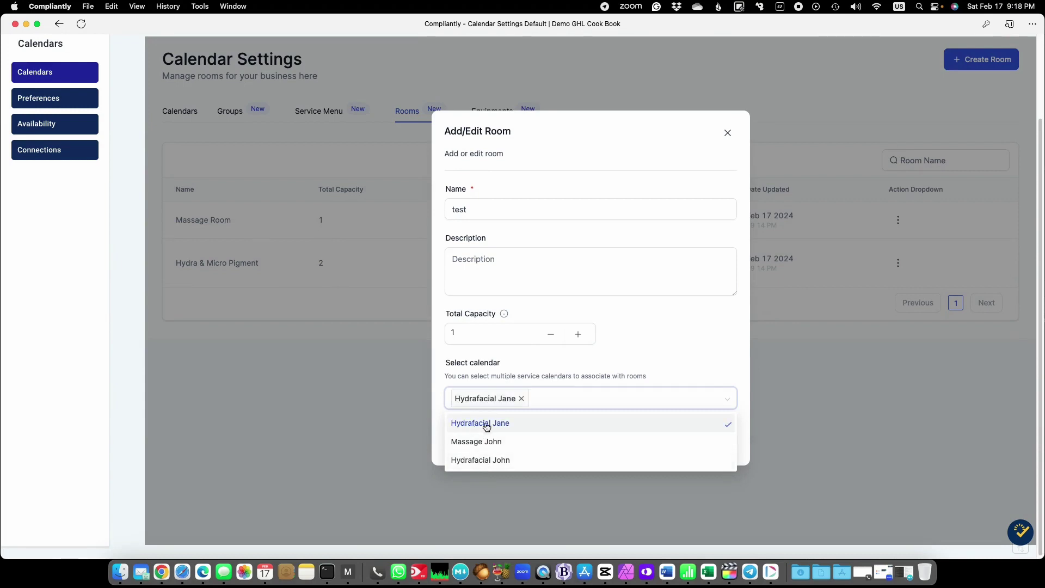
{"action": "left_click", "coordinate": [569, 375]}
{"action": "left_click", "coordinate": [713, 440]}
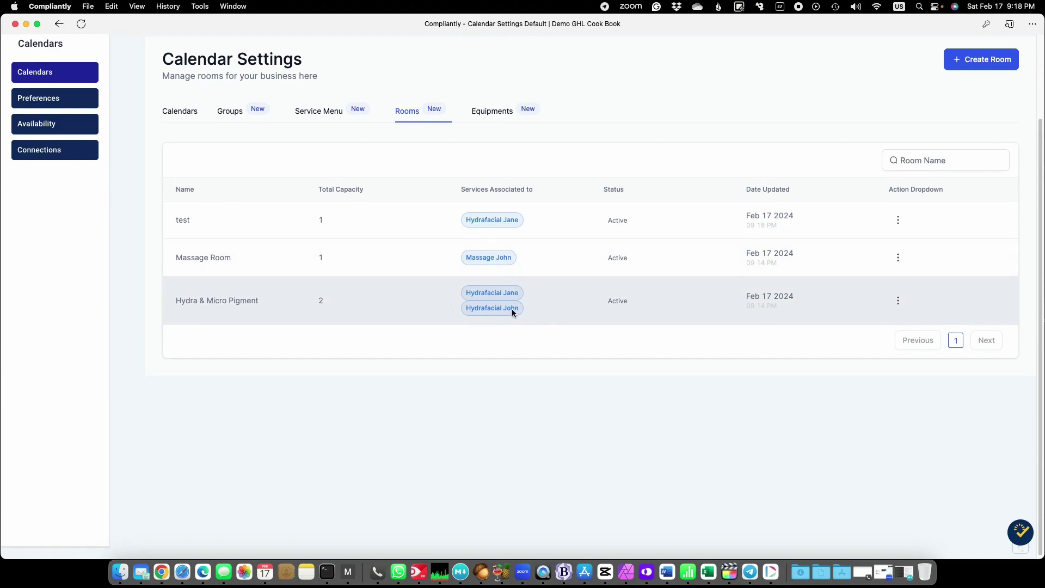
- Review the equipment list and Chari Hydra's actions menu without changing anything
{"action": "left_click", "coordinate": [492, 114]}
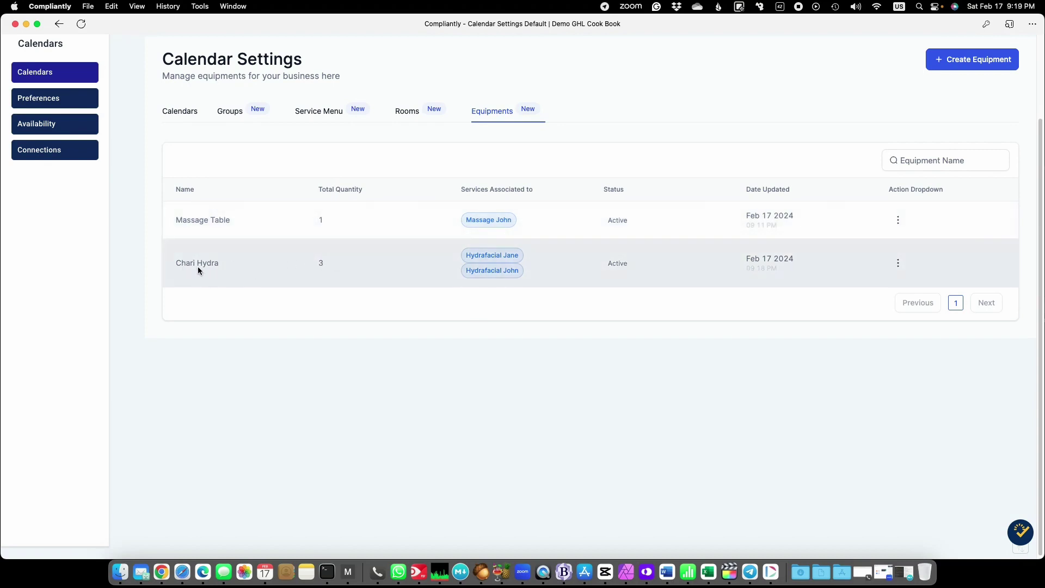
{"action": "left_click", "coordinate": [897, 265]}
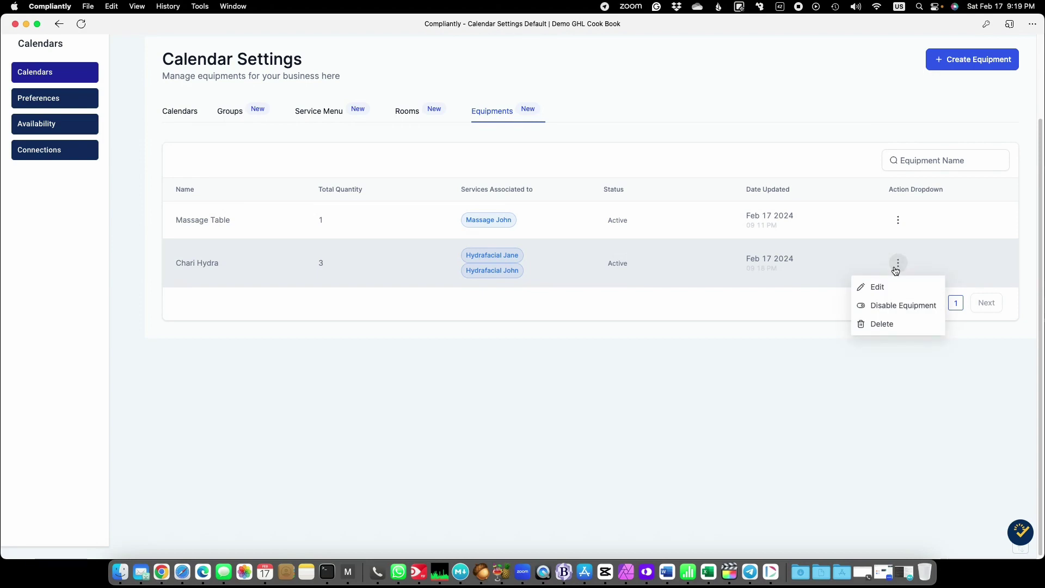
{"action": "left_click", "coordinate": [408, 111]}
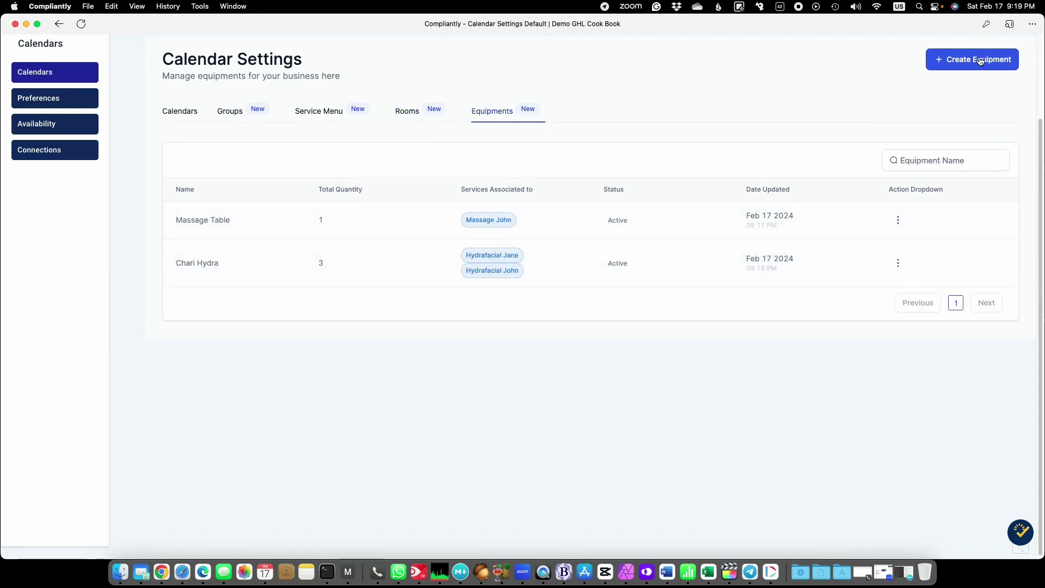
- Start a new equipment entry, check its calendar options, cancel it, and return to Calendars
{"action": "left_click", "coordinate": [979, 60]}
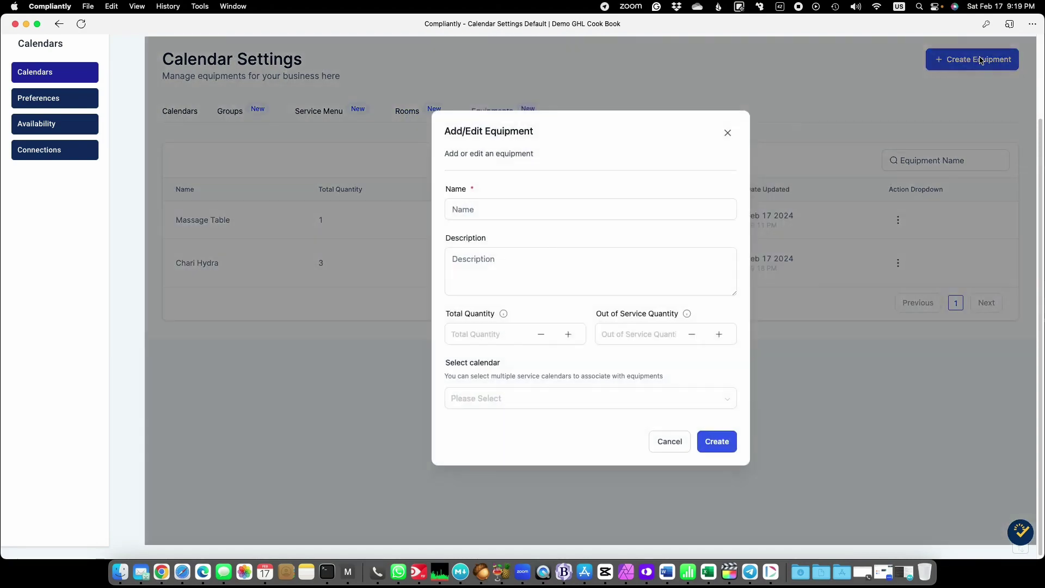
{"action": "left_click", "coordinate": [497, 399]}
{"action": "left_click", "coordinate": [448, 361]}
{"action": "left_click", "coordinate": [663, 449]}
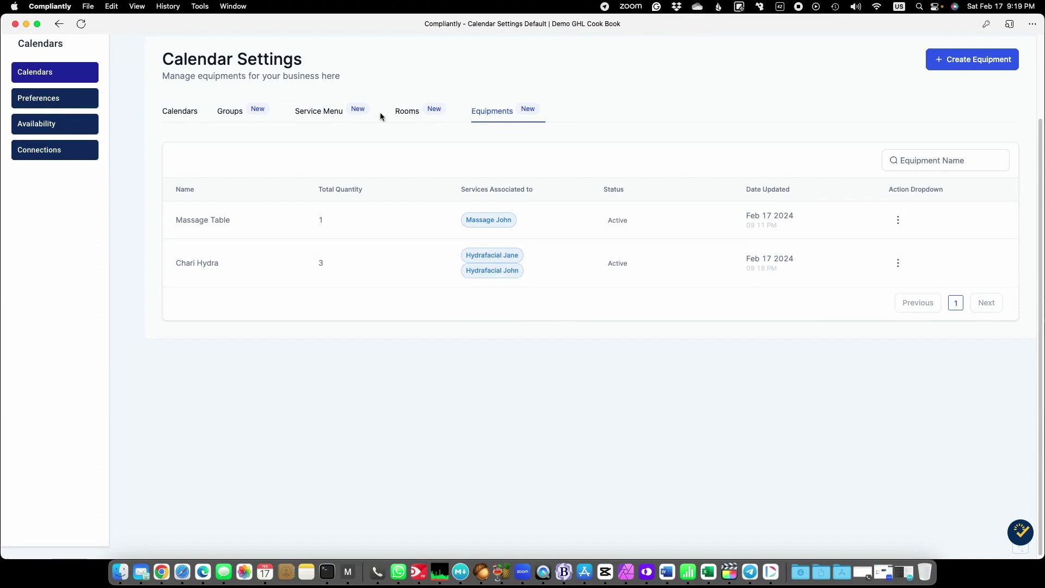
{"action": "scroll", "coordinate": [98, 145], "scroll_direction": "up", "scroll_amount": 3}
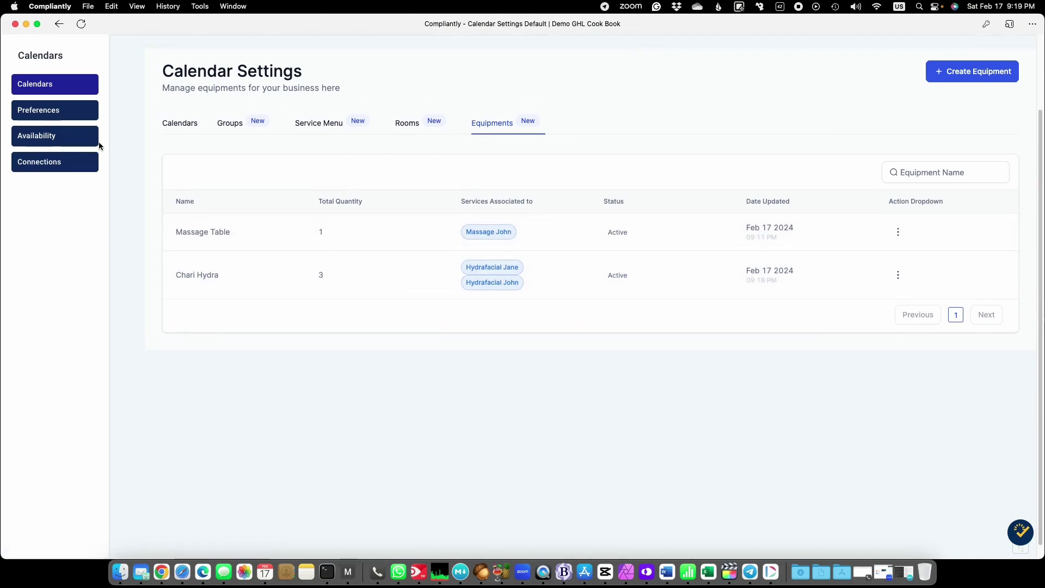
{"action": "left_click", "coordinate": [176, 211]}
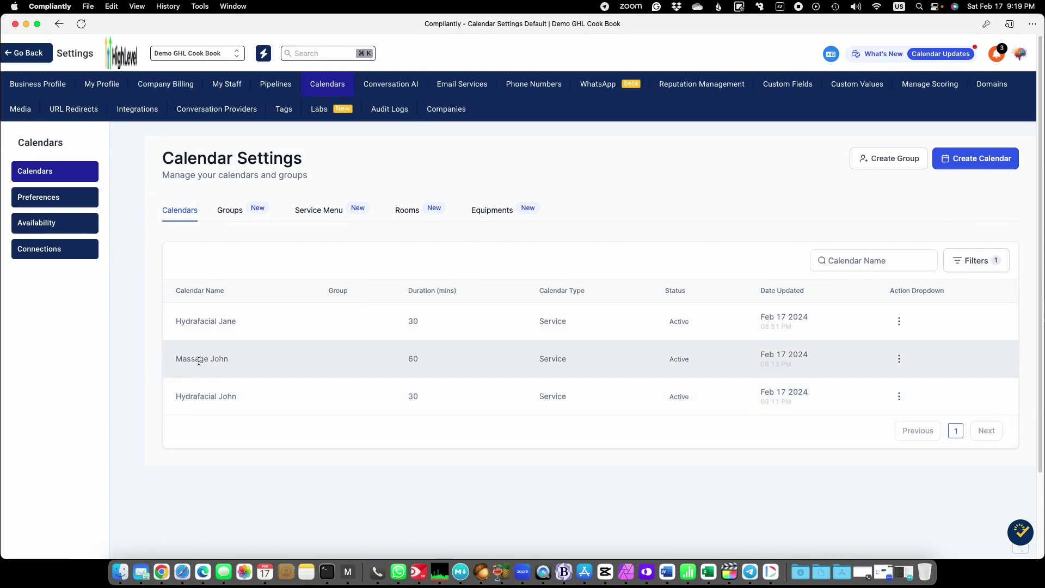
{"action": "left_click", "coordinate": [899, 359]}
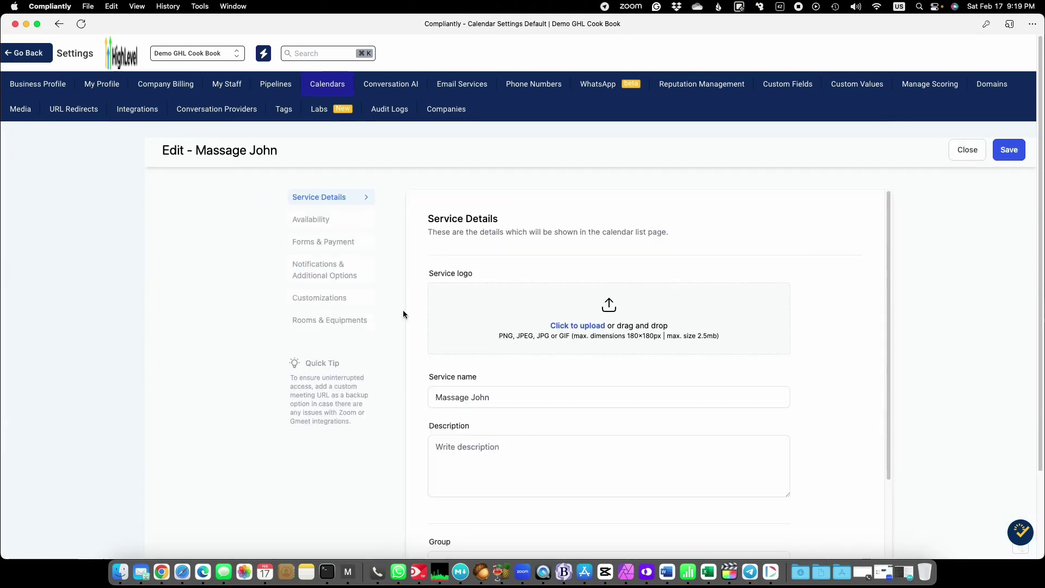
{"action": "left_click", "coordinate": [346, 323]}
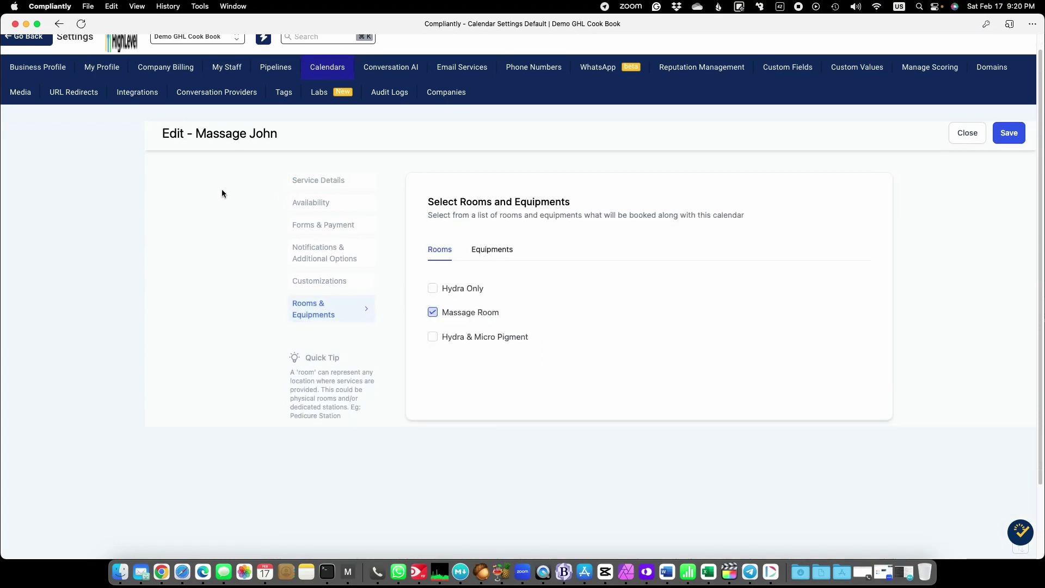
{"action": "left_click", "coordinate": [495, 252]}
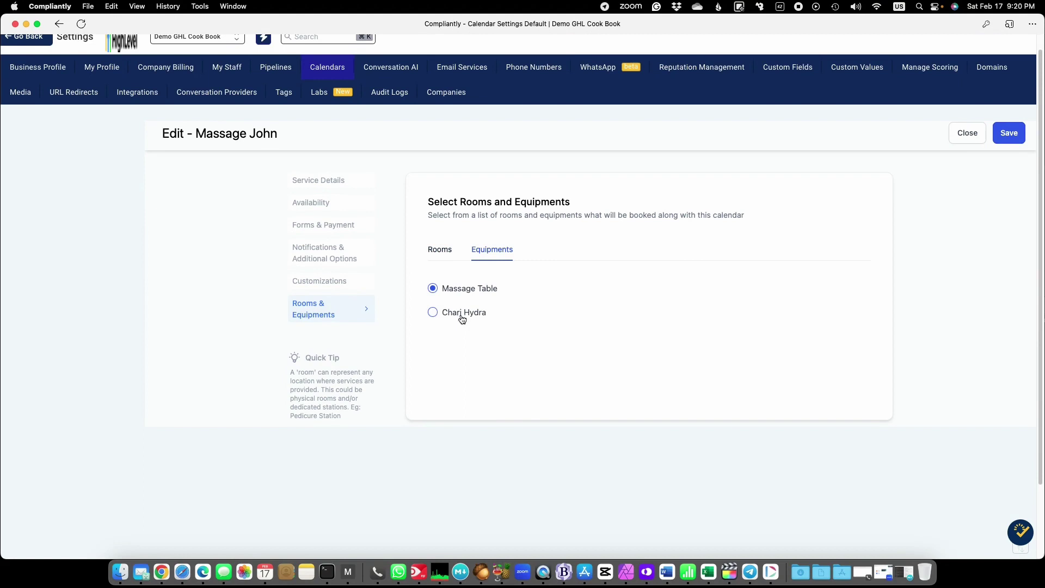
{"action": "left_click", "coordinate": [442, 251]}
{"action": "left_click", "coordinate": [488, 253]}
{"action": "left_click", "coordinate": [441, 250]}
{"action": "left_click", "coordinate": [501, 250]}
{"action": "left_click", "coordinate": [967, 135]}
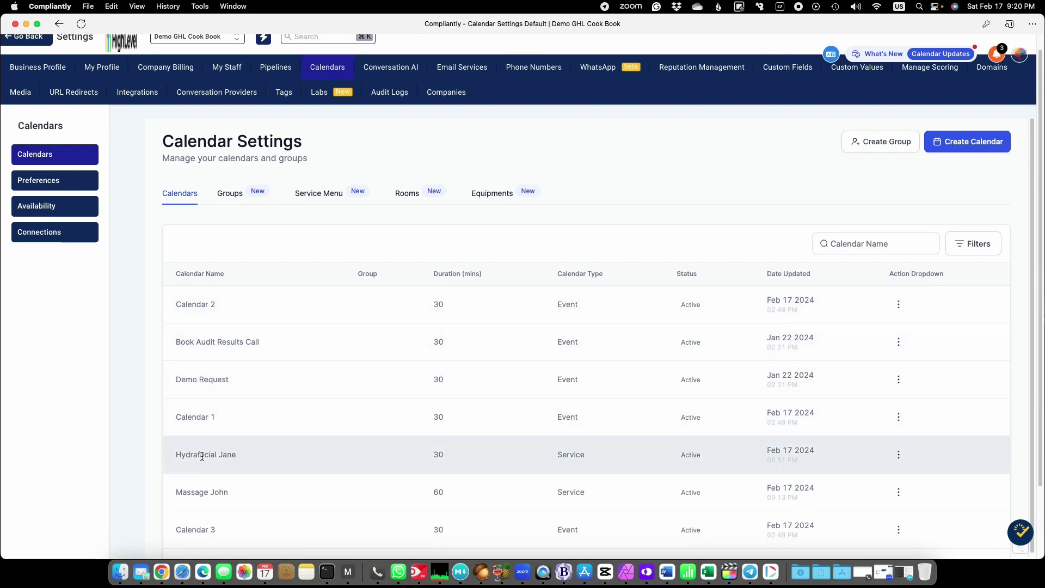
{"action": "left_click", "coordinate": [898, 455]}
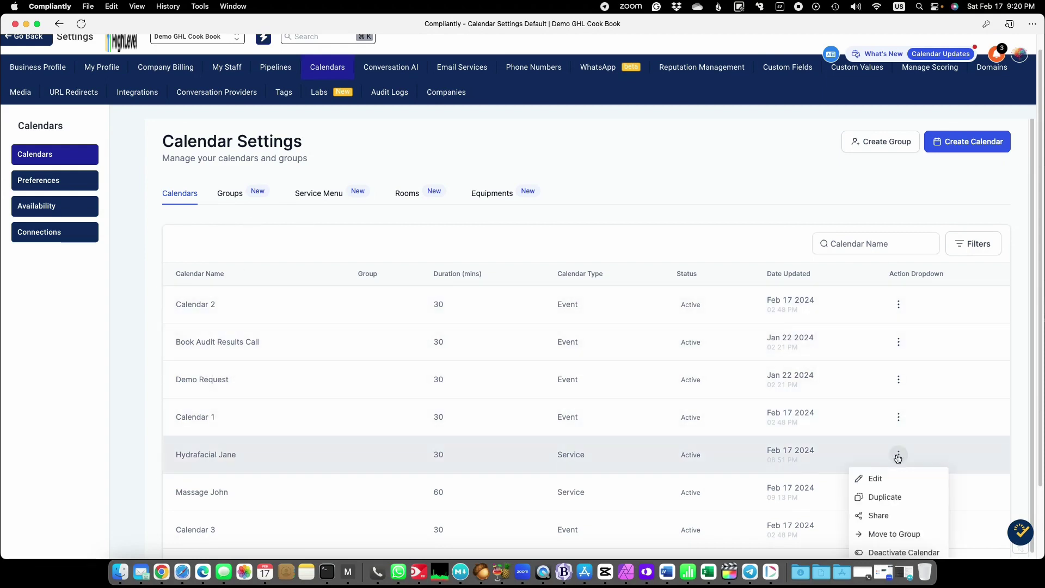
{"action": "left_click", "coordinate": [873, 515]}
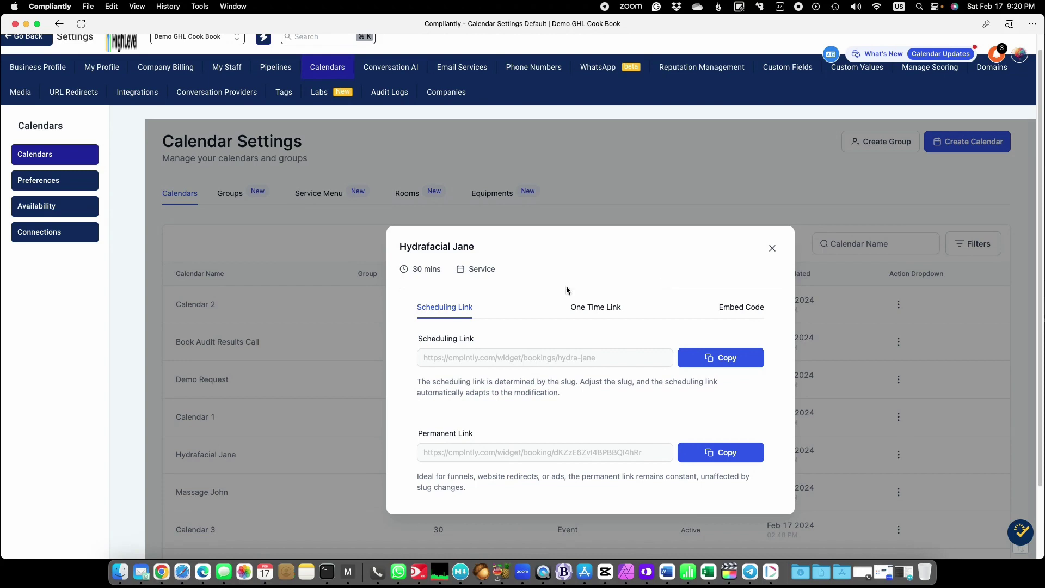
{"action": "left_click", "coordinate": [773, 249]}
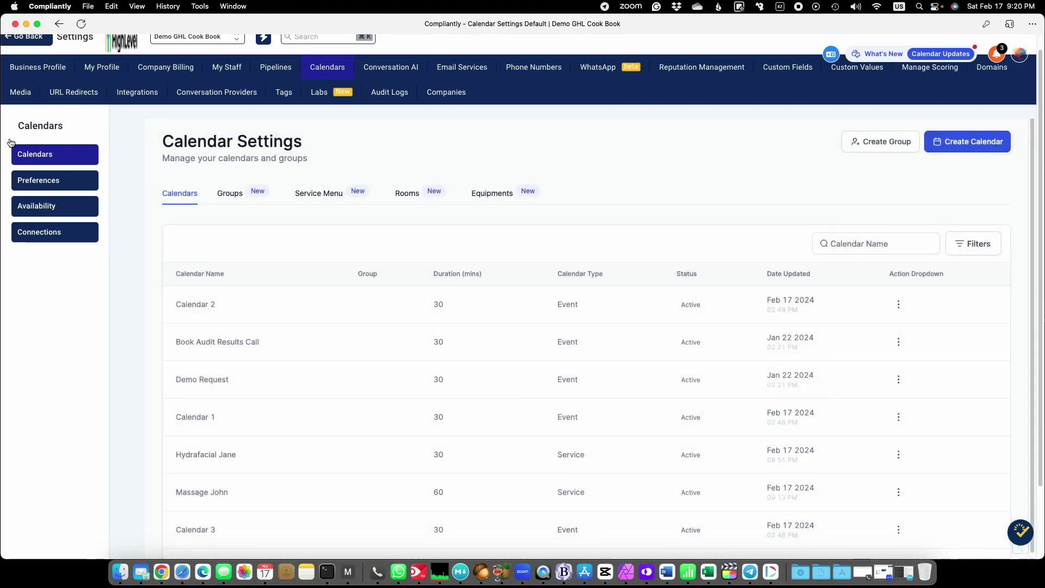